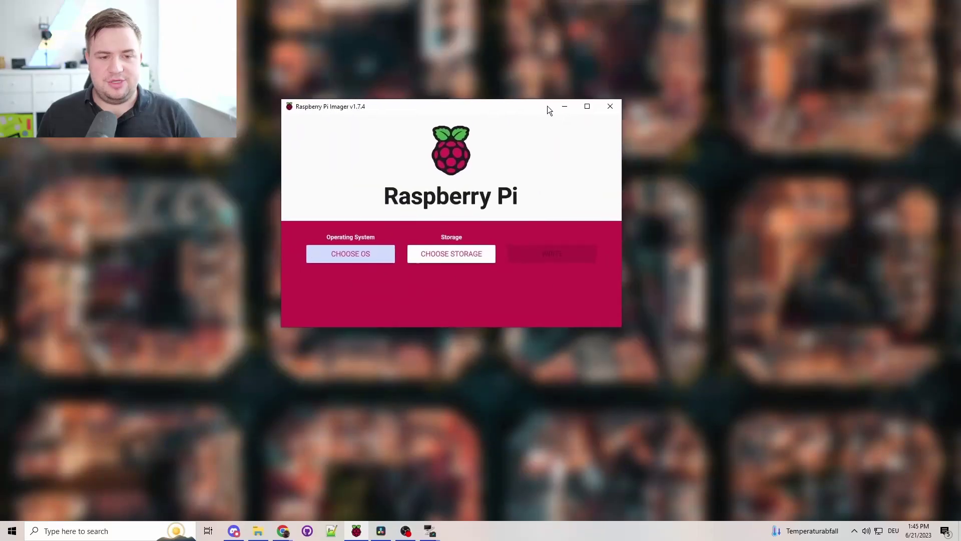
# - Select the custom image PlayoutBeev1-13.img.gz as the OS and the 31.9 GB SDHC card as storage
pyautogui.click(407, 277)
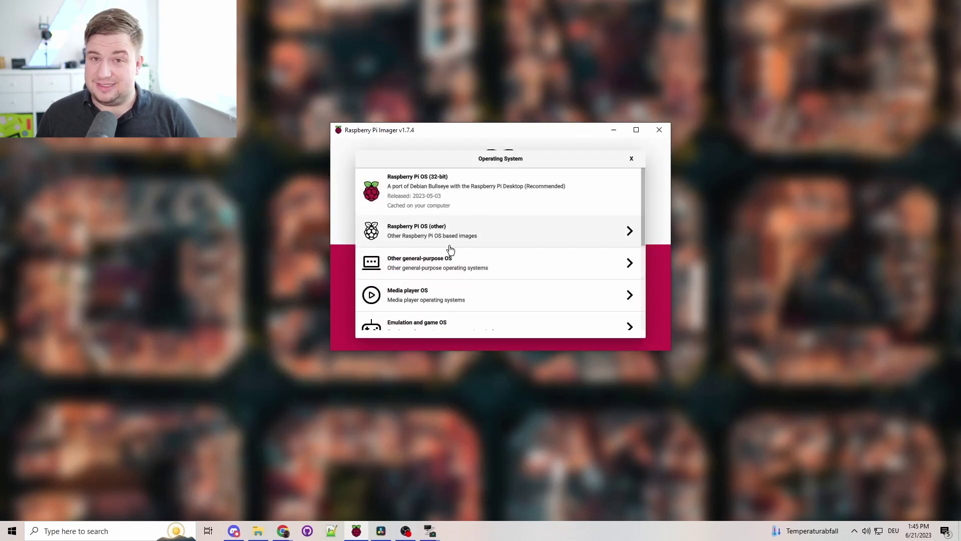
pyautogui.scroll(-1, 472, 226)
pyautogui.scroll(-3, 472, 225)
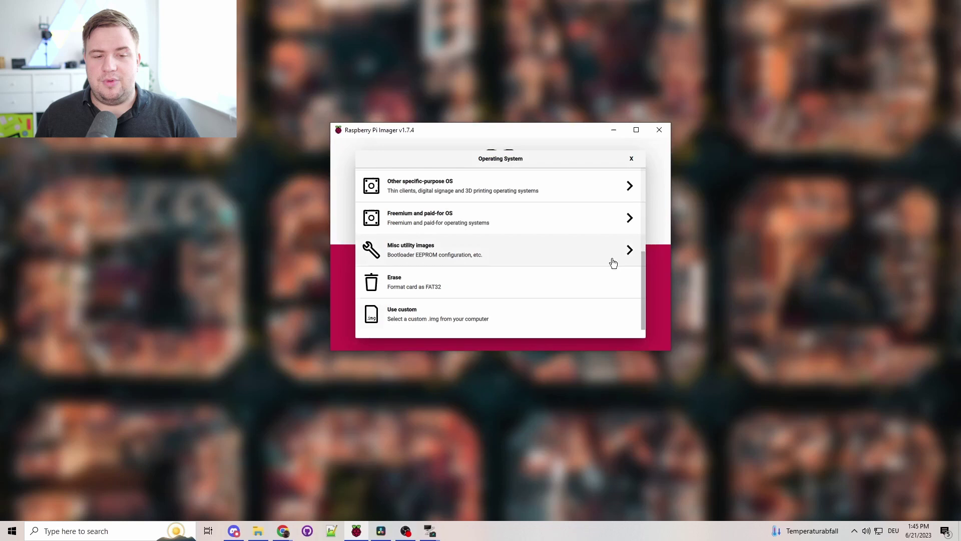
pyautogui.click(441, 325)
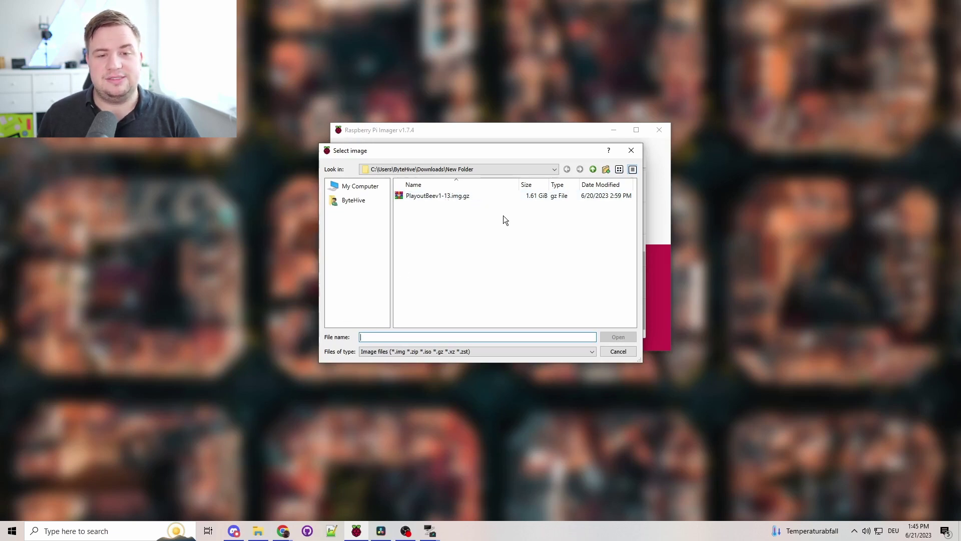
pyautogui.click(503, 197)
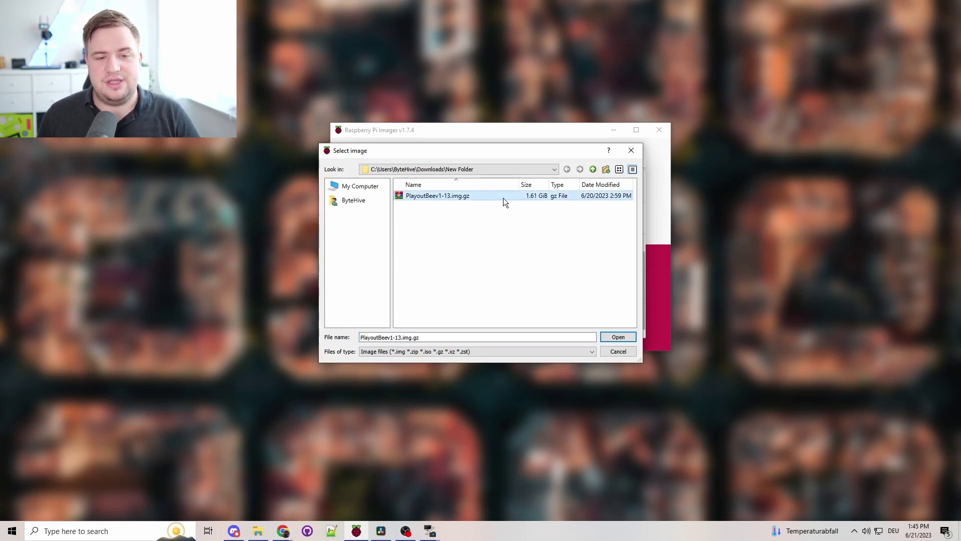
pyautogui.click(623, 339)
pyautogui.click(531, 278)
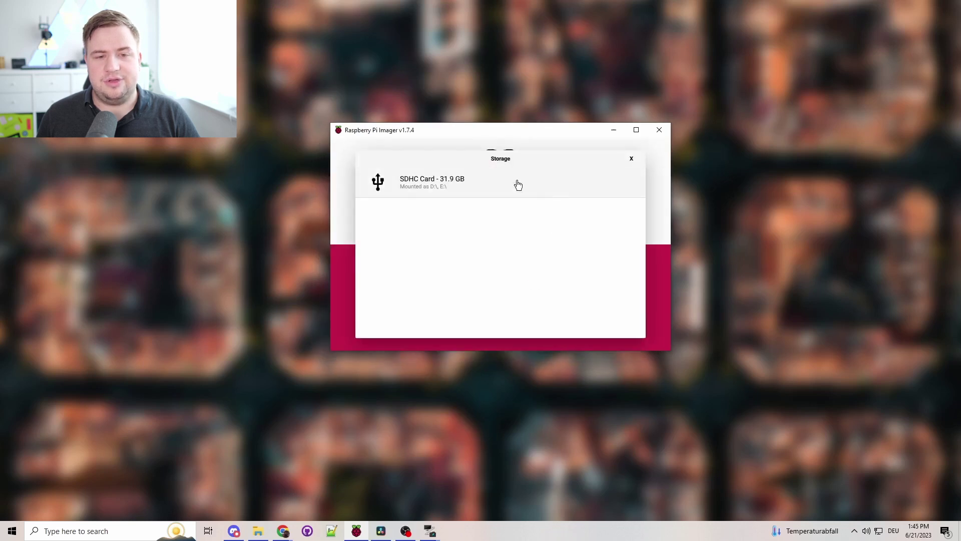
pyautogui.click(429, 185)
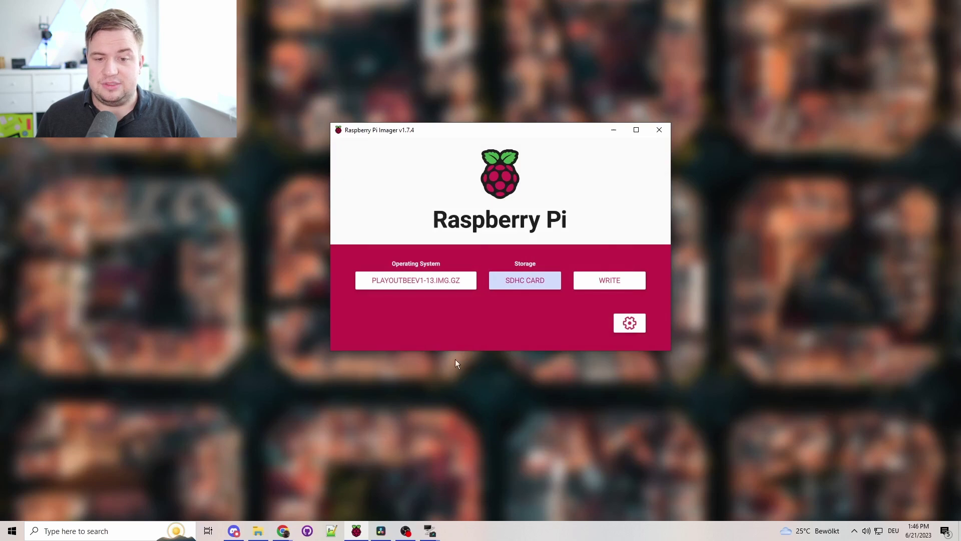
# - Open Advanced options and browse the hostname, SSH, wireless LAN, locale and persistent settings without changing them
pyautogui.click(642, 332)
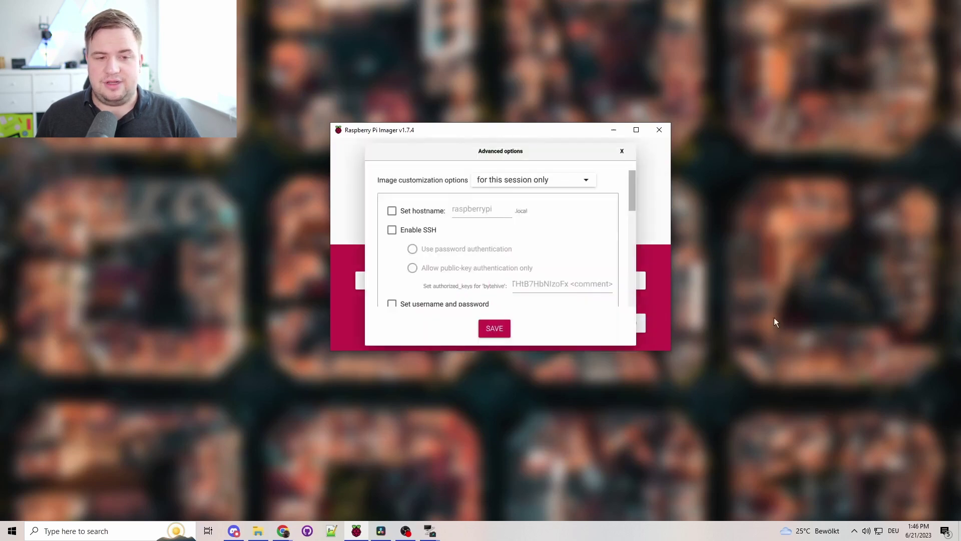
pyautogui.scroll(-10, 451, 220)
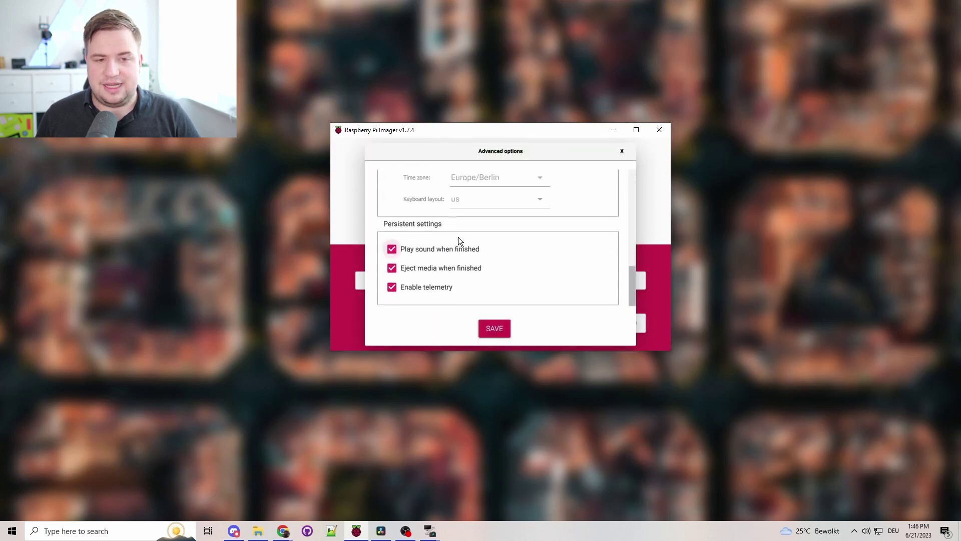
pyautogui.scroll(2, 458, 237)
pyautogui.scroll(8, 459, 238)
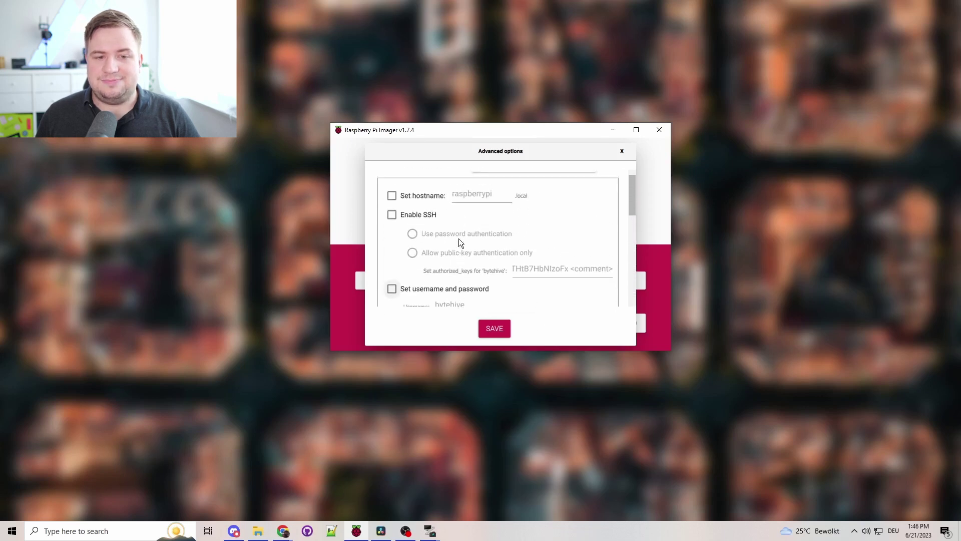
pyautogui.scroll(-3, 435, 253)
pyautogui.scroll(3, 521, 265)
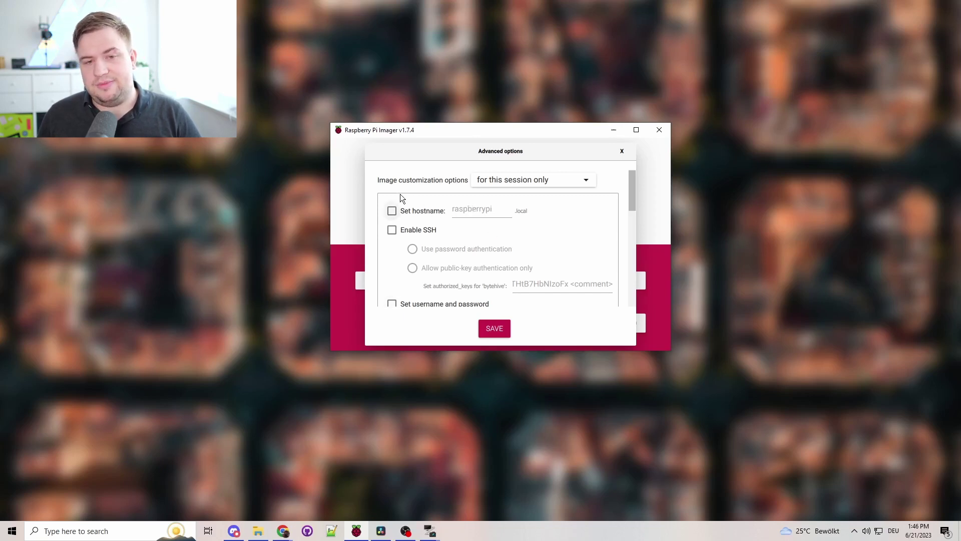
pyautogui.scroll(-5, 521, 215)
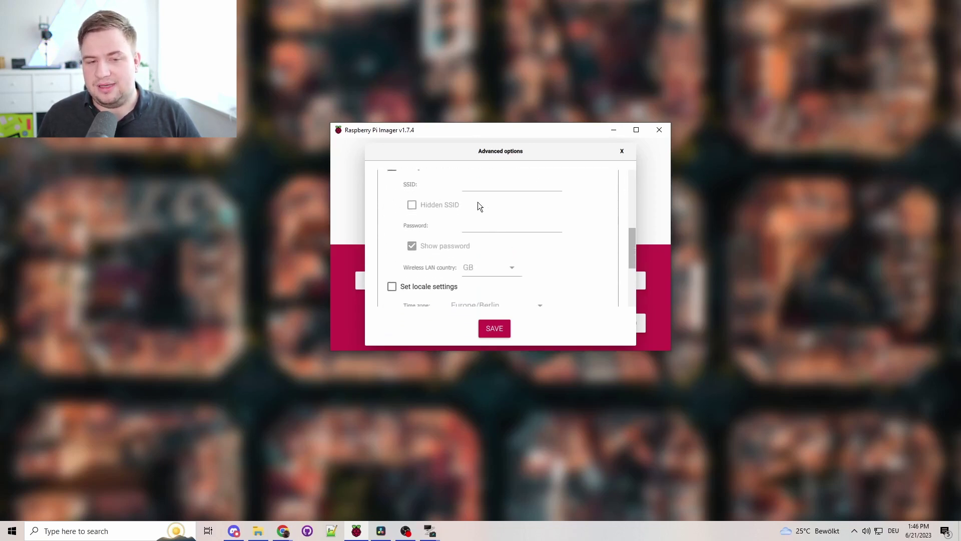
pyautogui.scroll(-4, 440, 255)
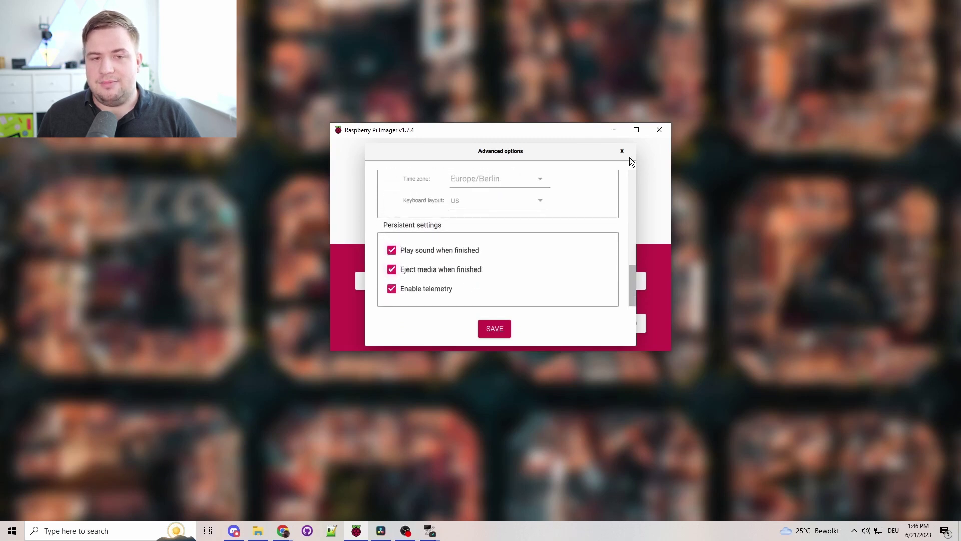
pyautogui.scroll(2, 497, 205)
pyautogui.scroll(6, 495, 215)
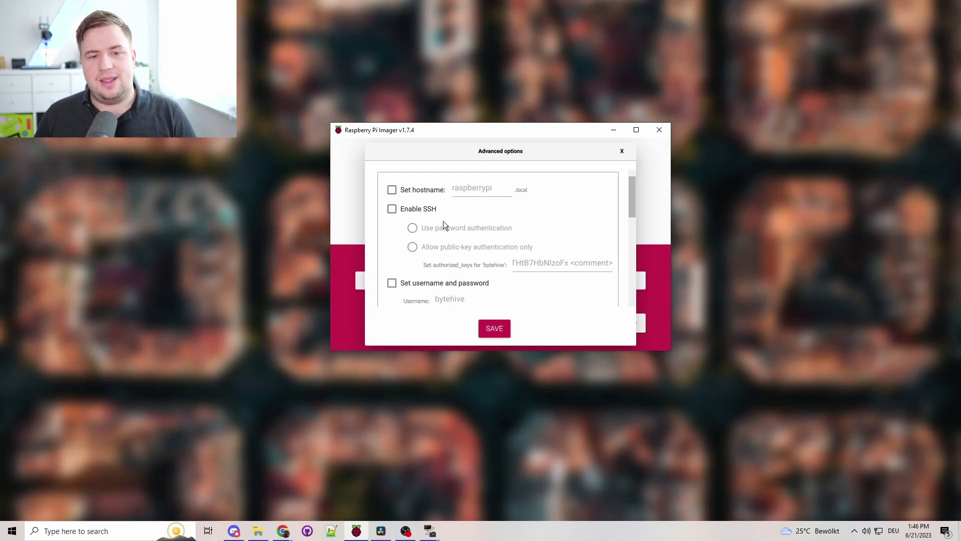
# - Close Advanced options and write the image to the SDHC card, confirming the erase warning
pyautogui.click(621, 151)
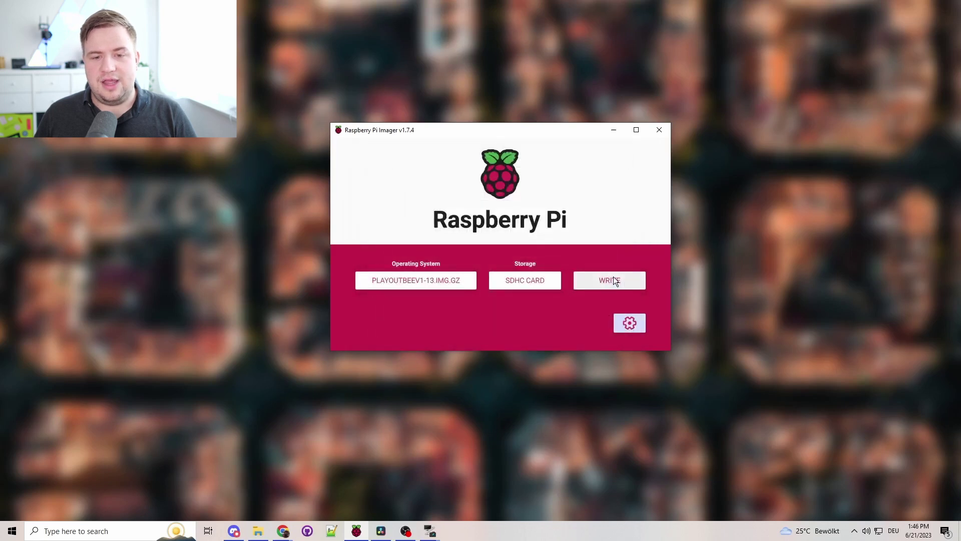
pyautogui.click(614, 277)
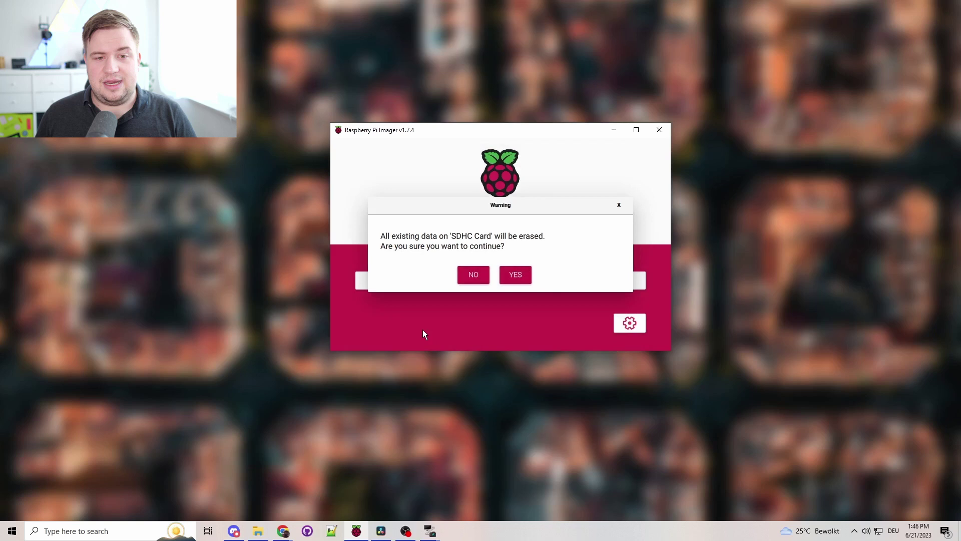
pyautogui.click(515, 276)
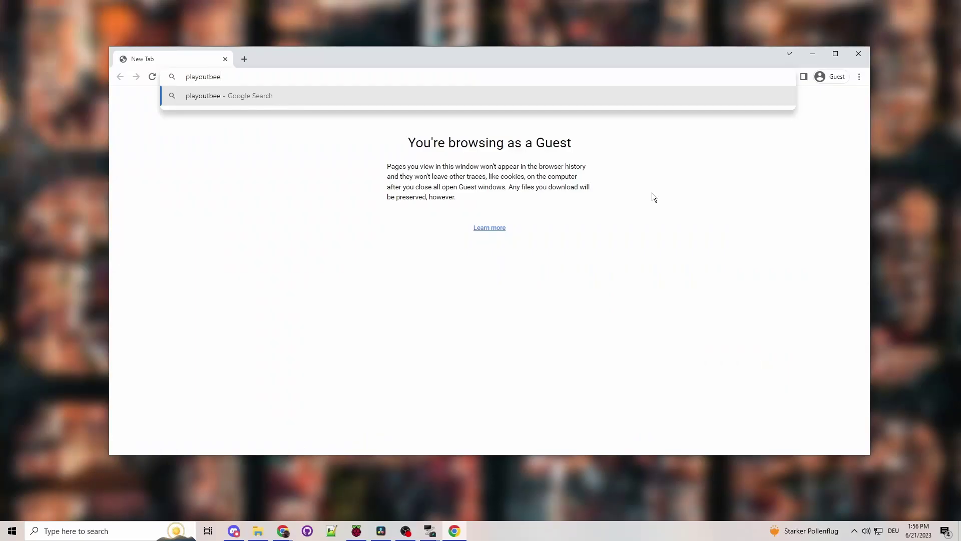
# - Finish the address playoutbee:3000 in Chrome and load the PlayoutBee page
pyautogui.write(':')
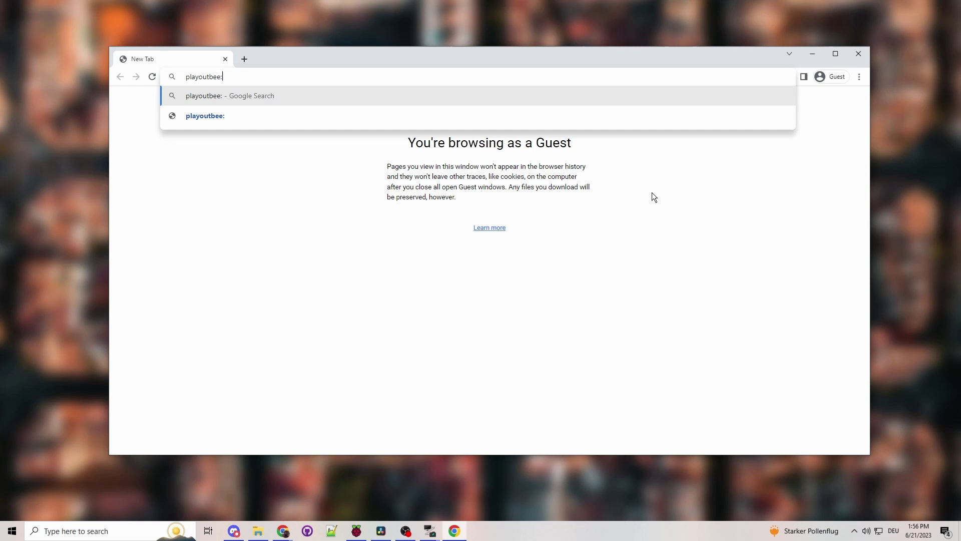
pyautogui.write('3000')
pyautogui.press('Return')
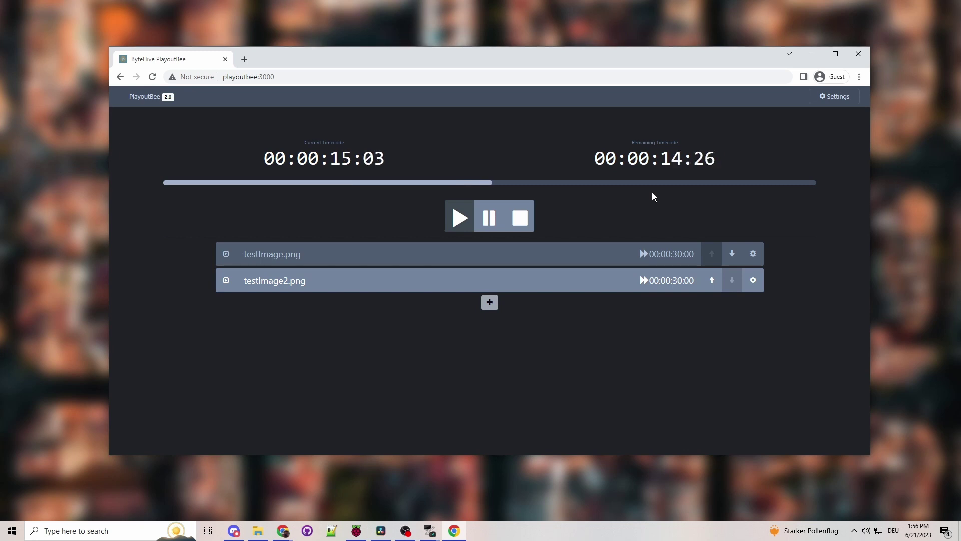
# - Cue testImage.png and testImage2.png, then upload all nine Demo Media files to the playlist
pyautogui.click(323, 255)
pyautogui.click(320, 279)
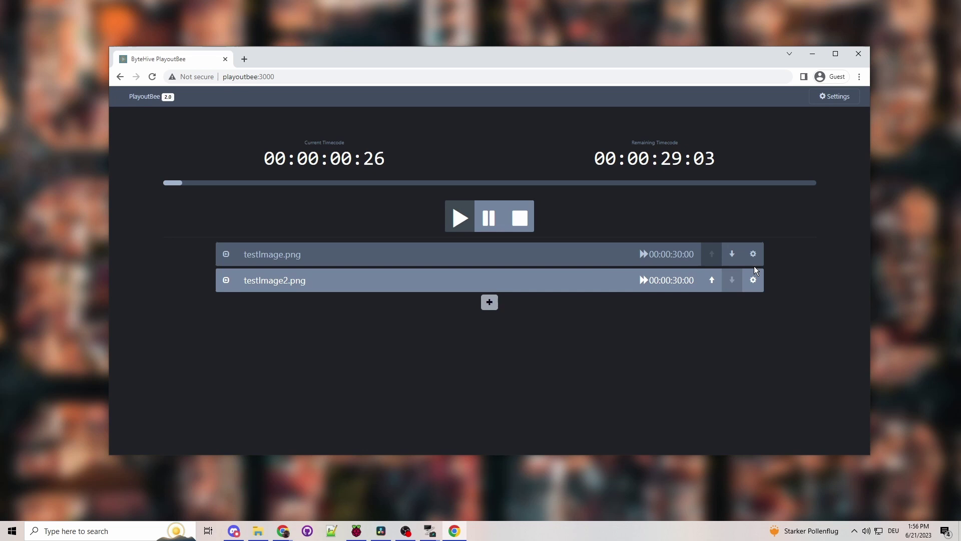
pyautogui.click(488, 301)
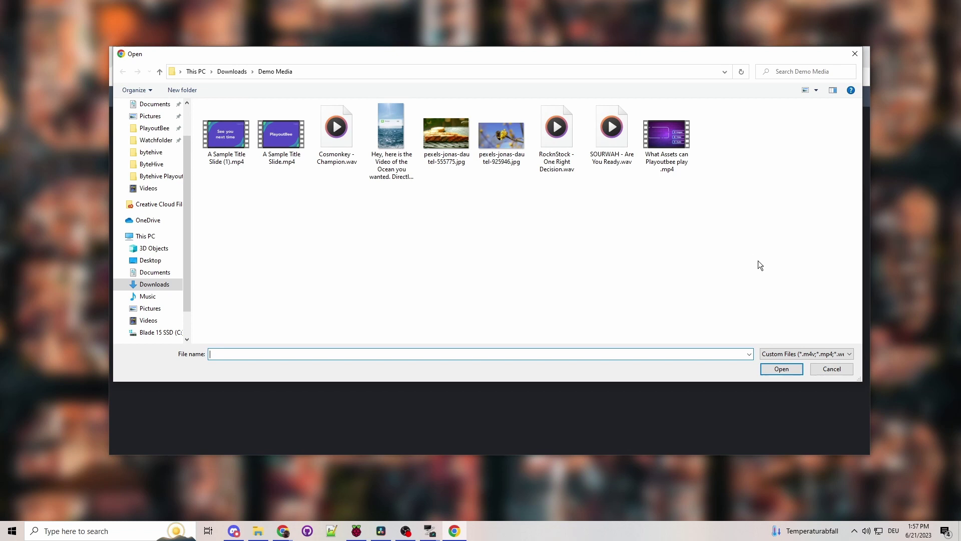
pyautogui.moveTo(758, 260); pyautogui.dragTo(208, 117)
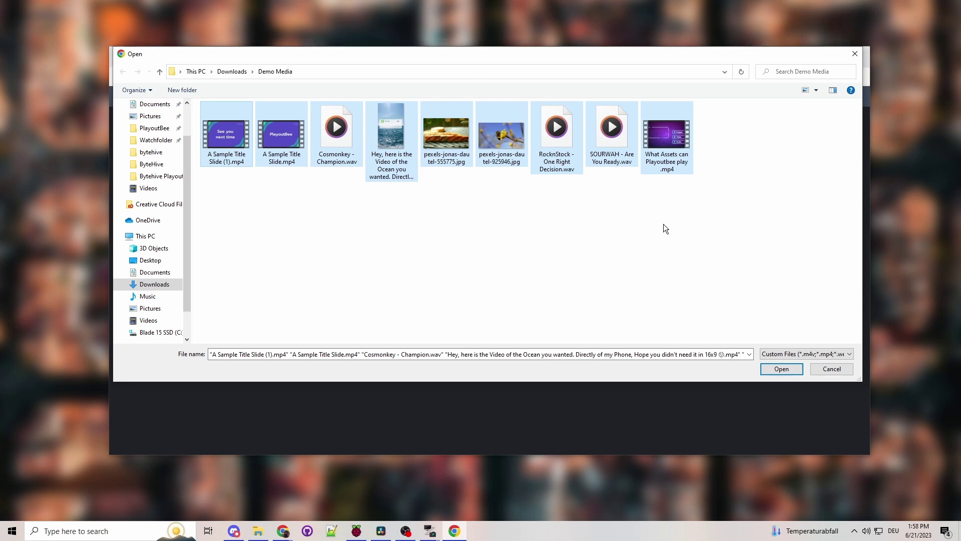
pyautogui.click(800, 369)
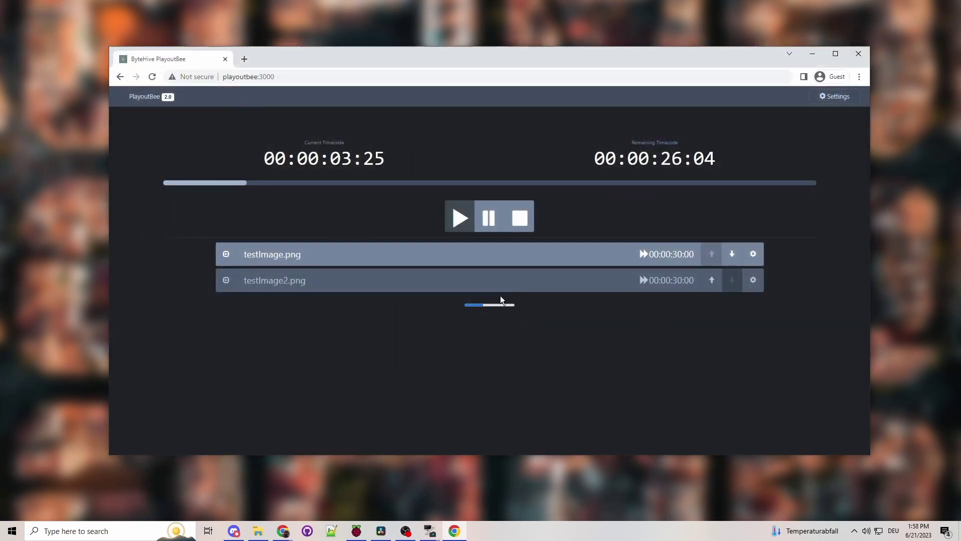
# - Cue pexels-jonas-dautel-555775.jpg, pexels-jonas-dautel-925946.jpg and A Sample Title Slide (1).mp4 in turn
pyautogui.scroll(-2, 418, 313)
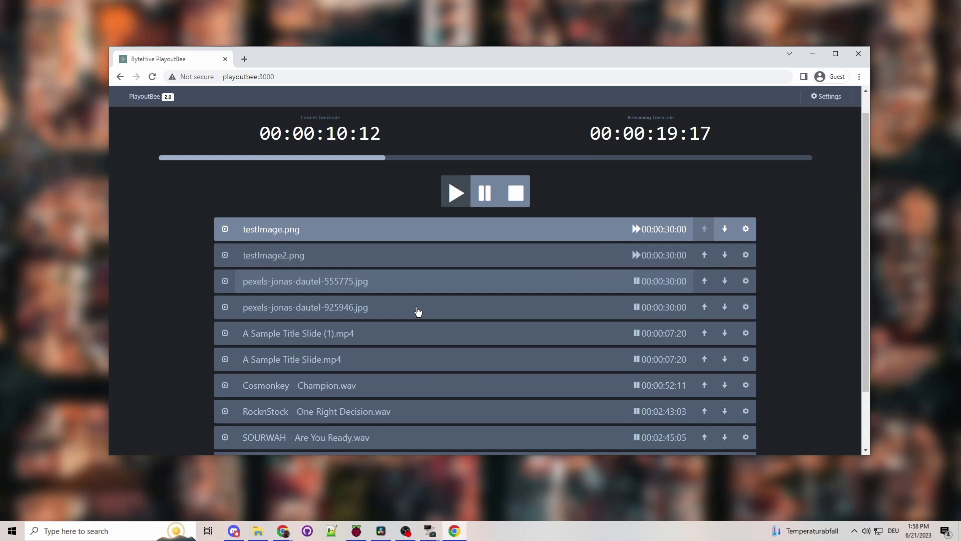
pyautogui.scroll(3, 505, 438)
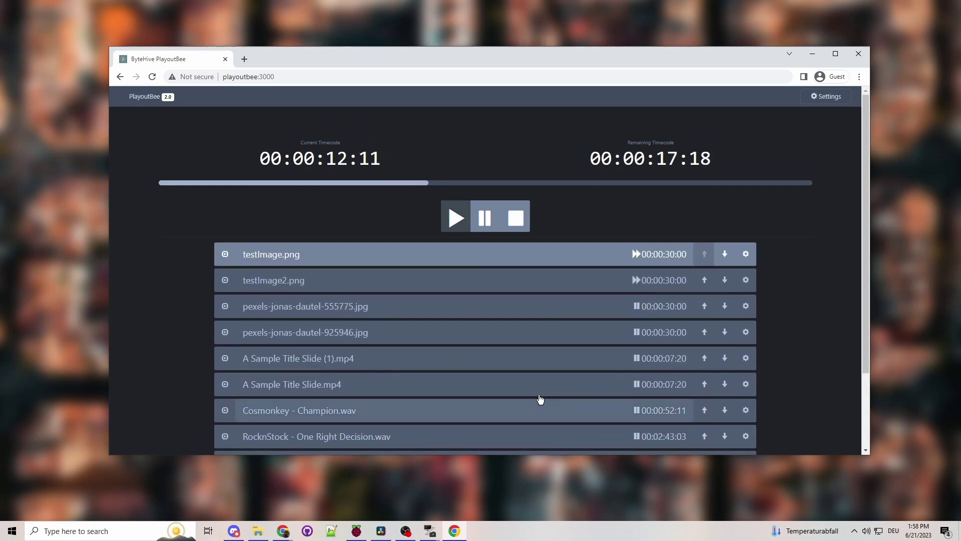
pyautogui.click(369, 314)
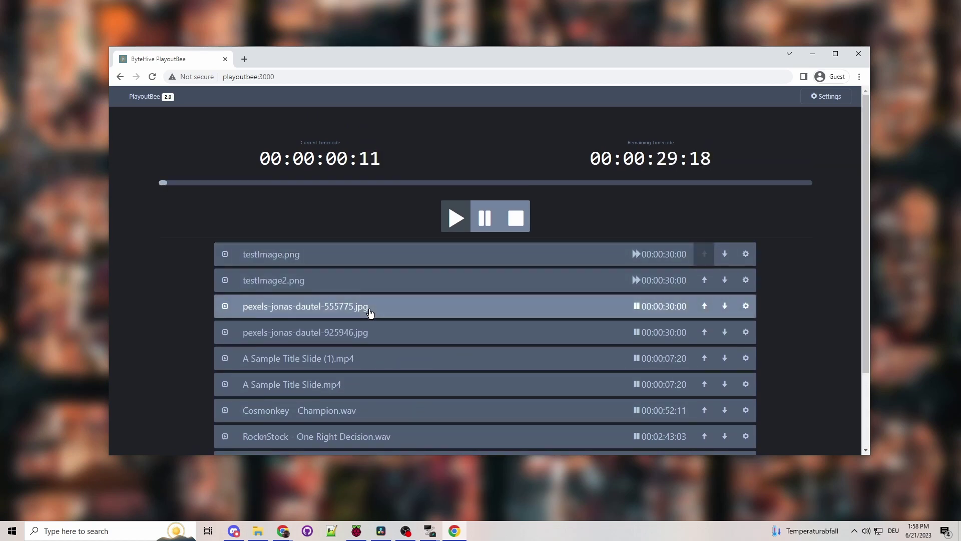
pyautogui.click(369, 332)
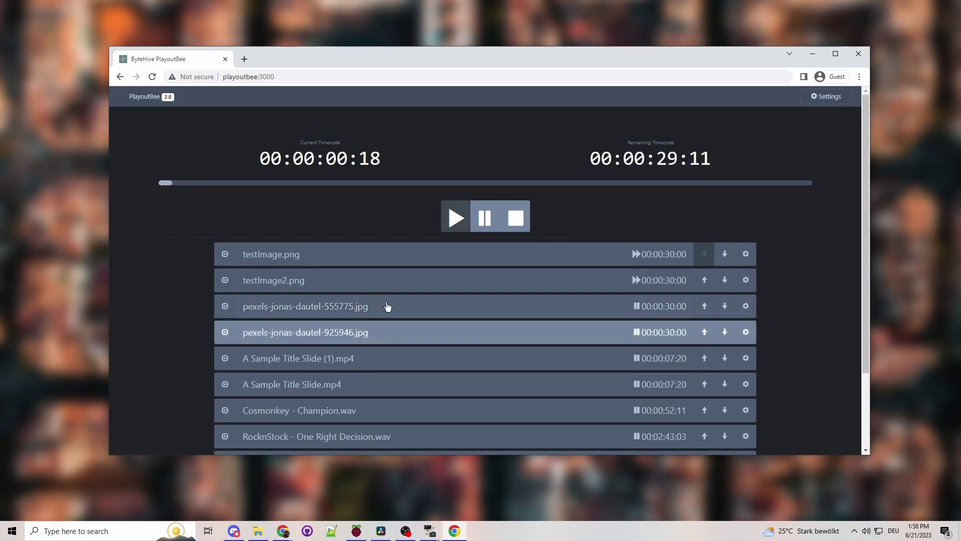
pyautogui.click(388, 306)
pyautogui.click(383, 331)
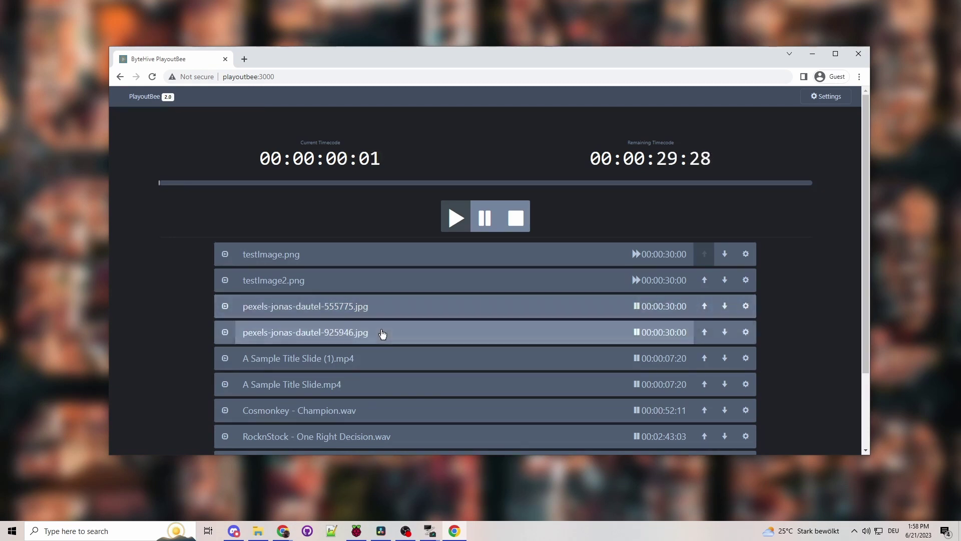
pyautogui.click(368, 362)
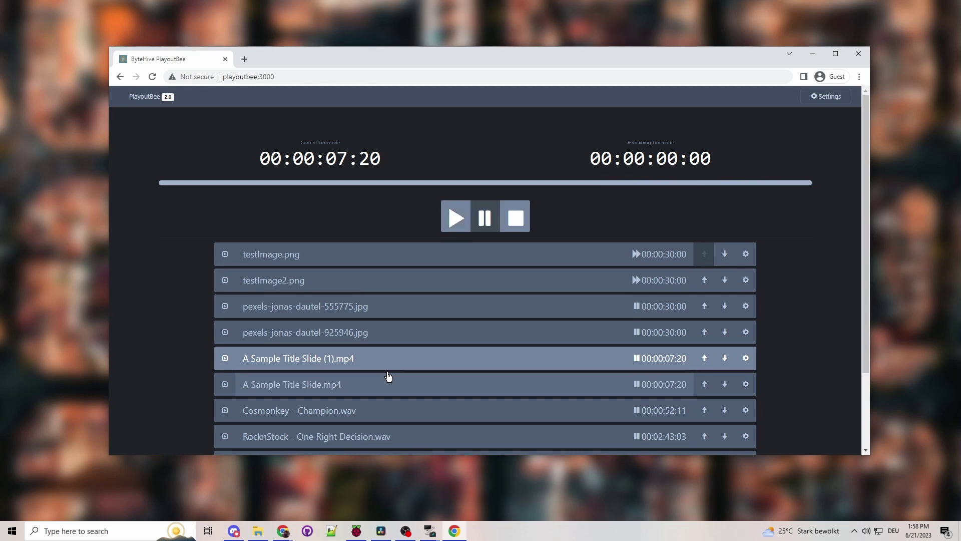
# - Cue What Assets can Playoutbee play .mp4 and the test images, then play SOURWAH - Are You Ready.wav
pyautogui.scroll(-2, 388, 377)
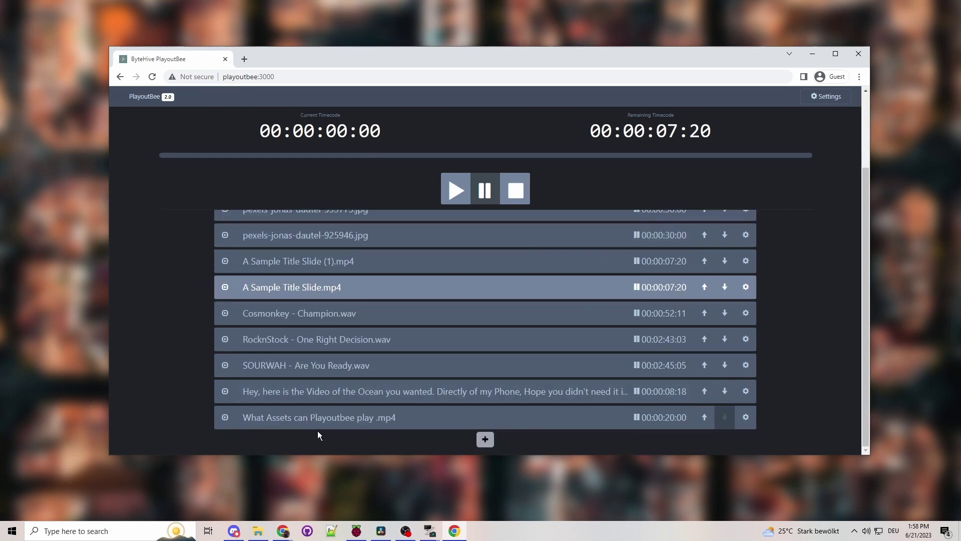
pyautogui.click(369, 414)
pyautogui.scroll(2, 351, 289)
pyautogui.click(322, 258)
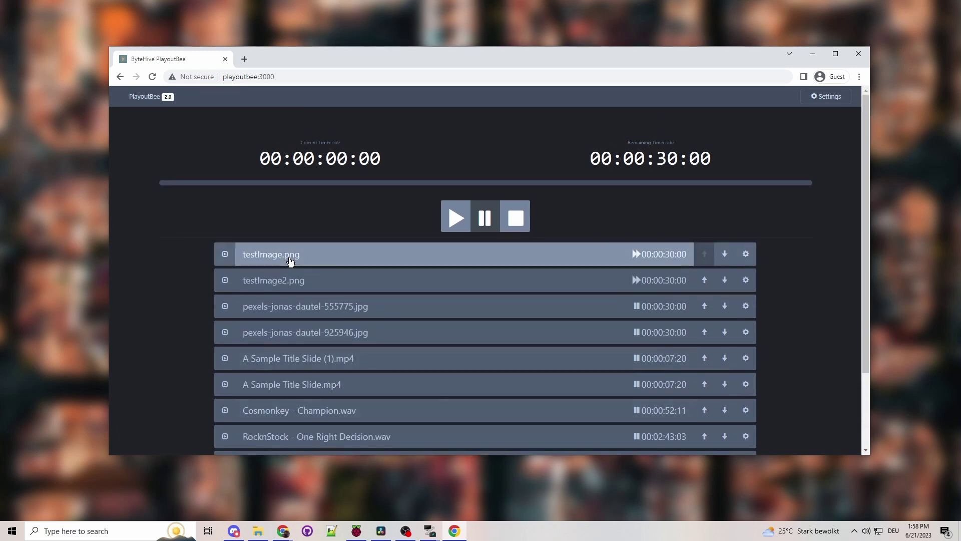
pyautogui.click(326, 287)
pyautogui.scroll(-3, 352, 358)
pyautogui.click(351, 362)
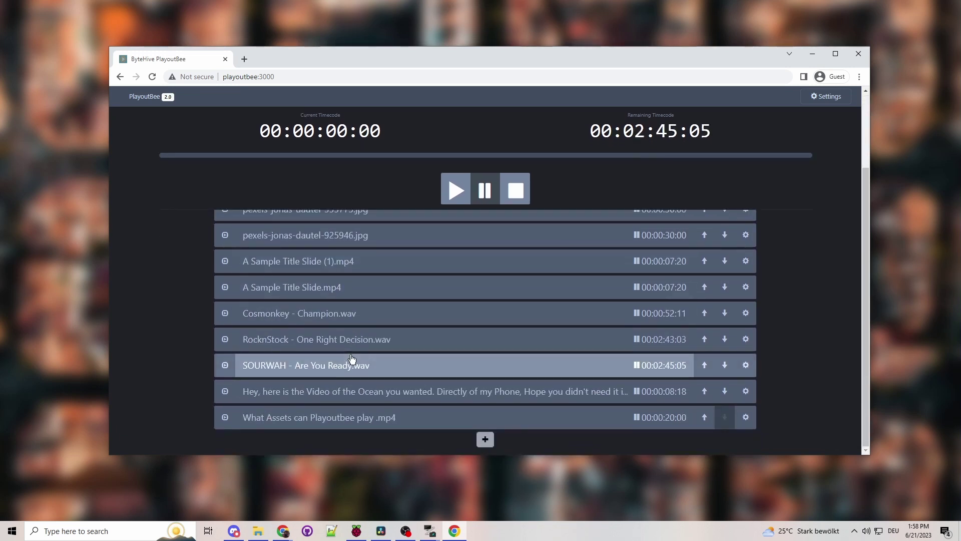
pyautogui.click(451, 184)
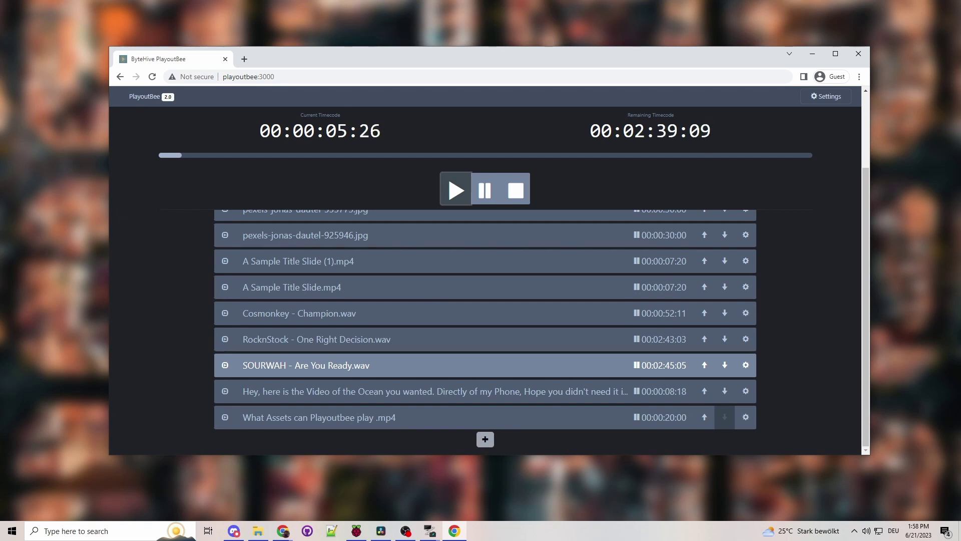
pyautogui.hotkey('alt', 'Tab')
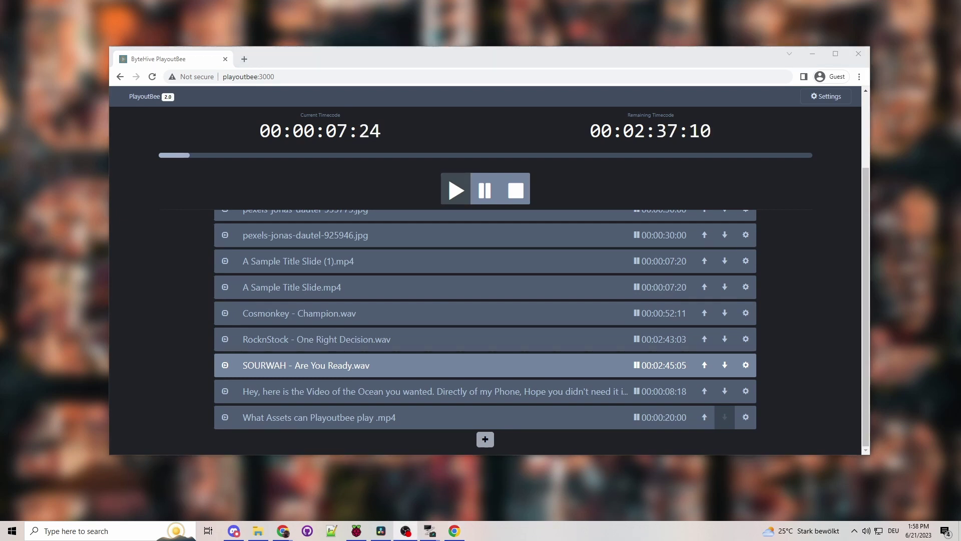